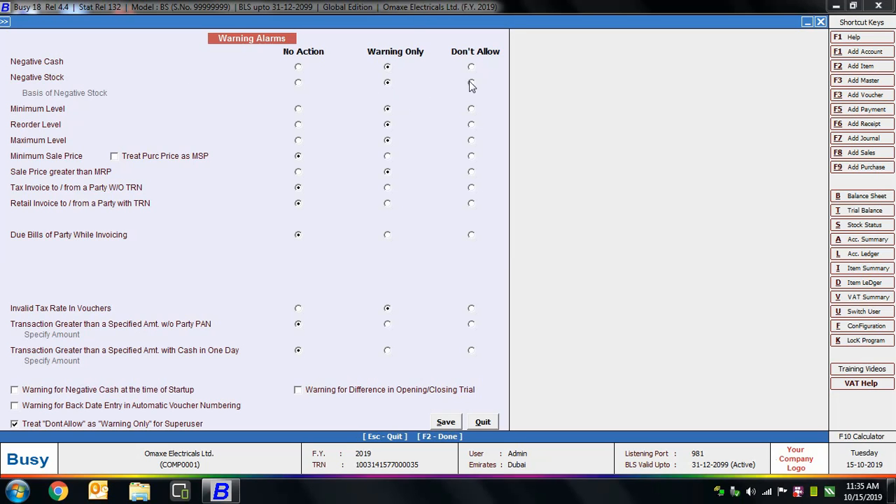
Set the Negative Stock and Sale Price greater than MRP alarms to Don't Allow.
left_click(471, 82)
left_click(472, 84)
left_click(472, 172)
Try Warning Only for transactions above a specified amount without party PAN, and restore No Action.
left_click(387, 324)
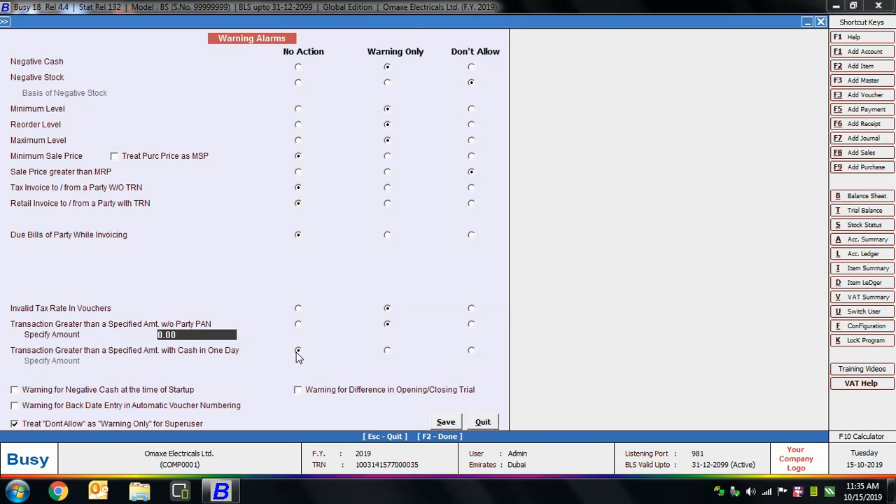
left_click(298, 323)
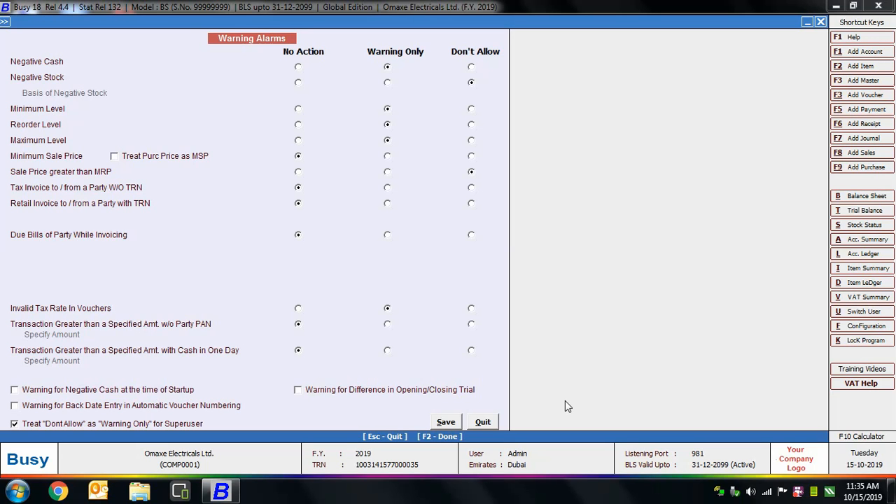
Disable treating "Dont Allow" as "Warning Only" for the superuser and save the warning alarms.
left_click(14, 425)
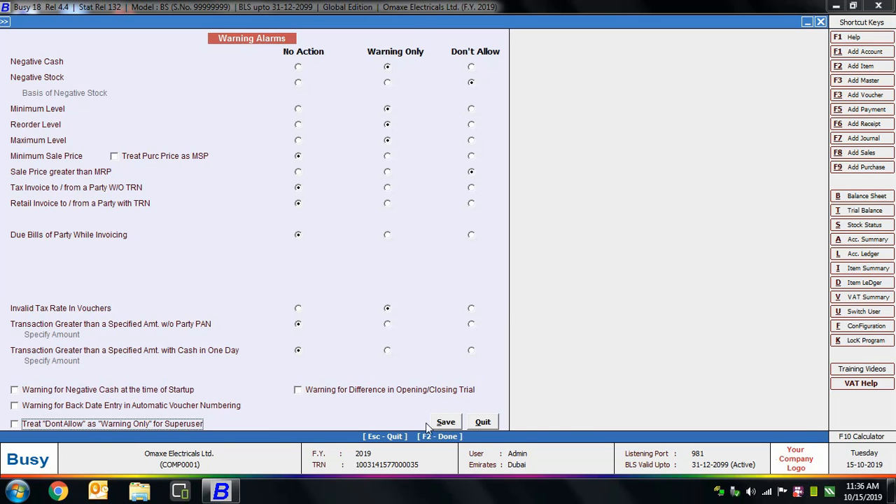
left_click(446, 422)
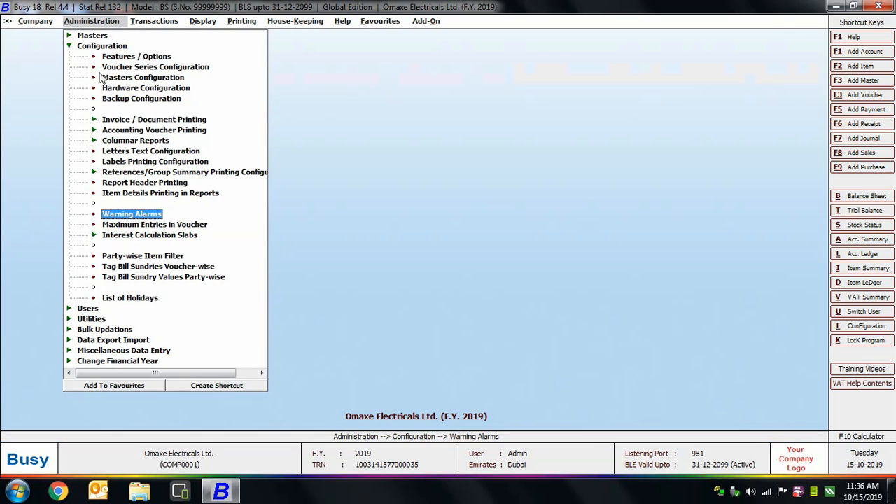
Start a new item master named Sony Bravia 40"LED TV in the Televisions group.
double_click(96, 48)
double_click(91, 35)
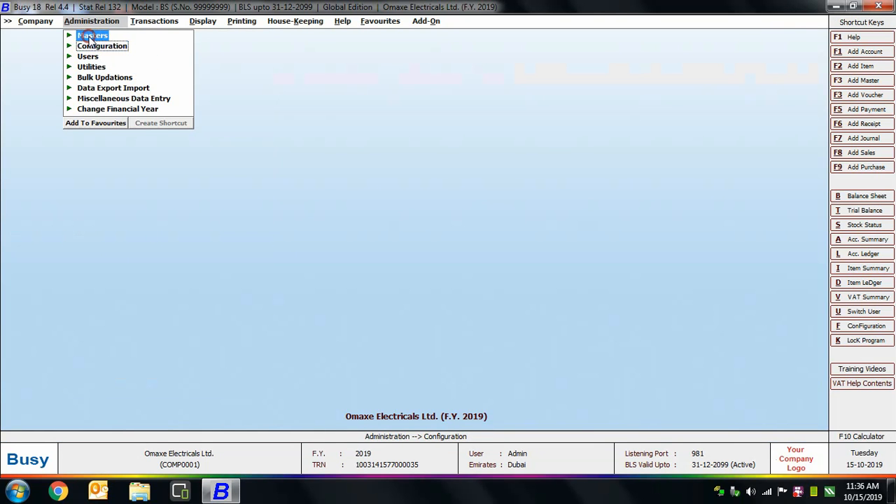
double_click(110, 87)
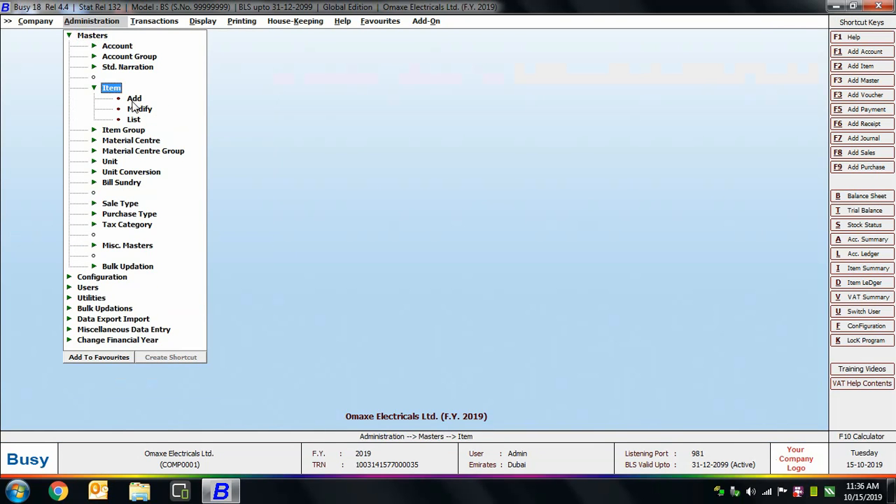
double_click(134, 99)
type("Sony Bravia 40\"LED T")
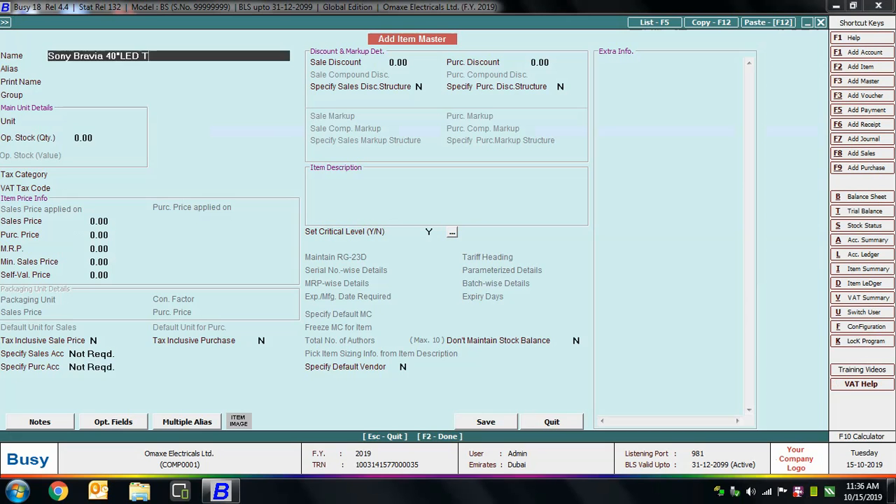
type("V")
key("Return")
key("Return")
Set the item's unit to Pcs., opening stock to 3 with a value of 6,300, and tax category to 5%.
key("Return")
key("Return")
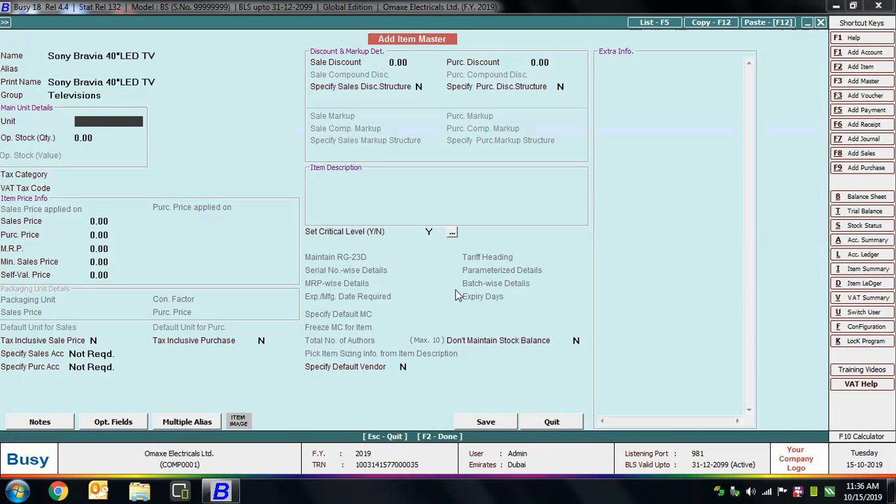
type("pcs")
key("Return")
type("3")
key("Return")
type("6")
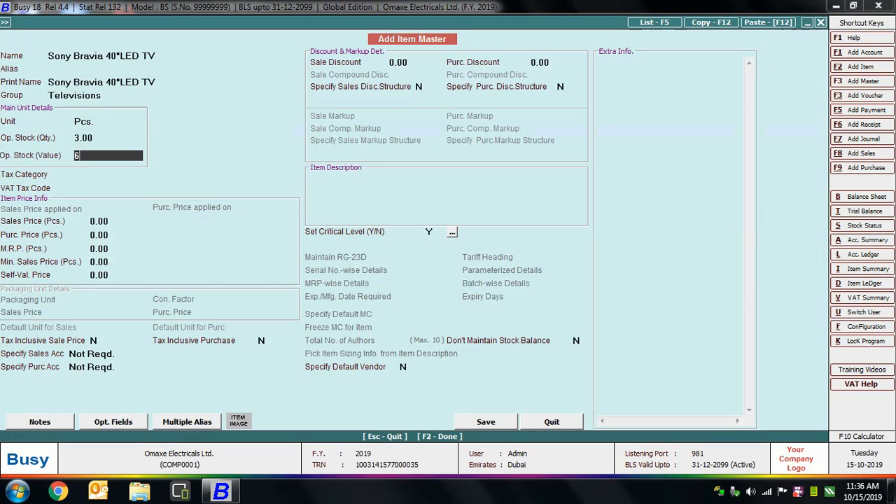
type(",300")
key("Return")
key("Down")
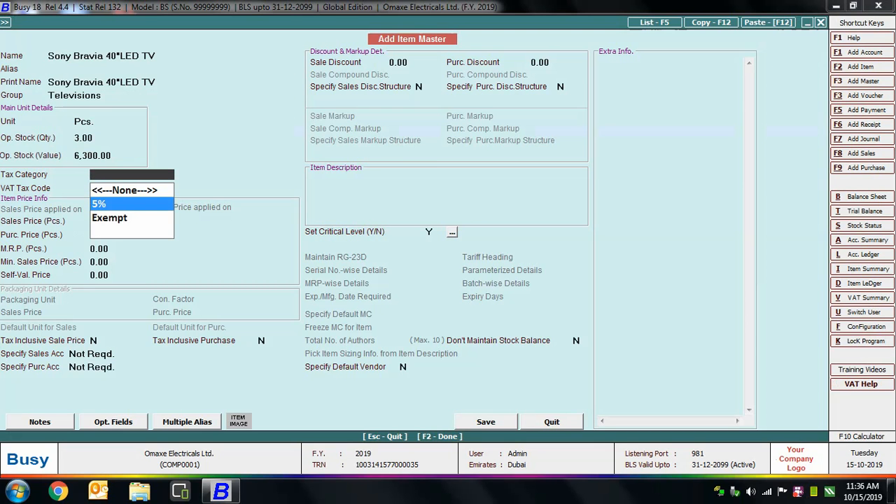
key("Return")
Enter the item's sales price 2200, purchase price 2100, M.R.P. 2300 and minimum sales price 2150.
key("Return")
type("2200")
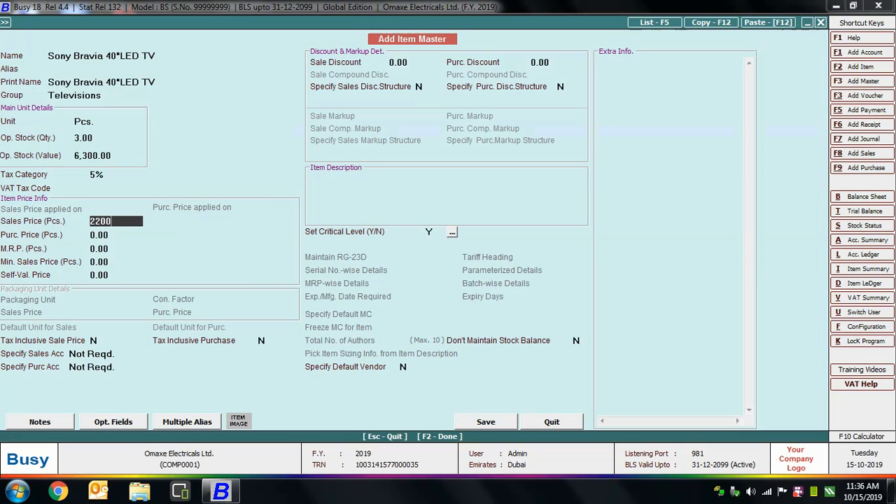
key("Return")
type("2100")
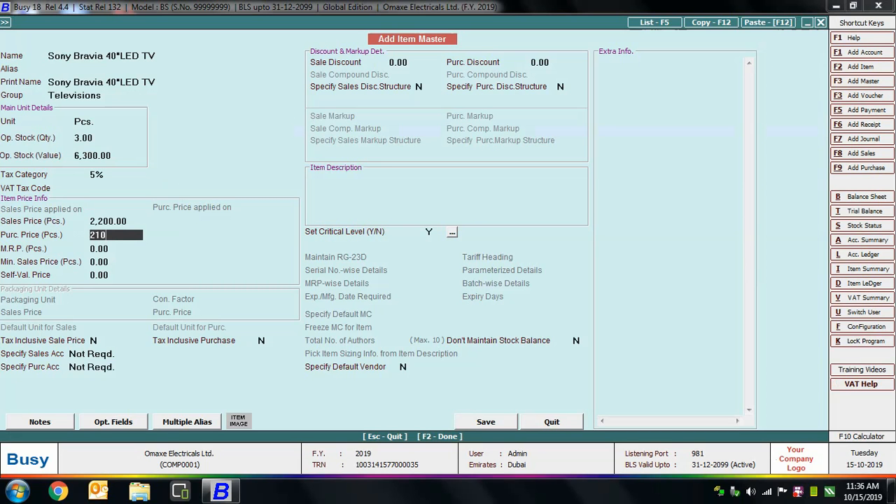
key("Return")
type("2300")
key("Return")
type("2150")
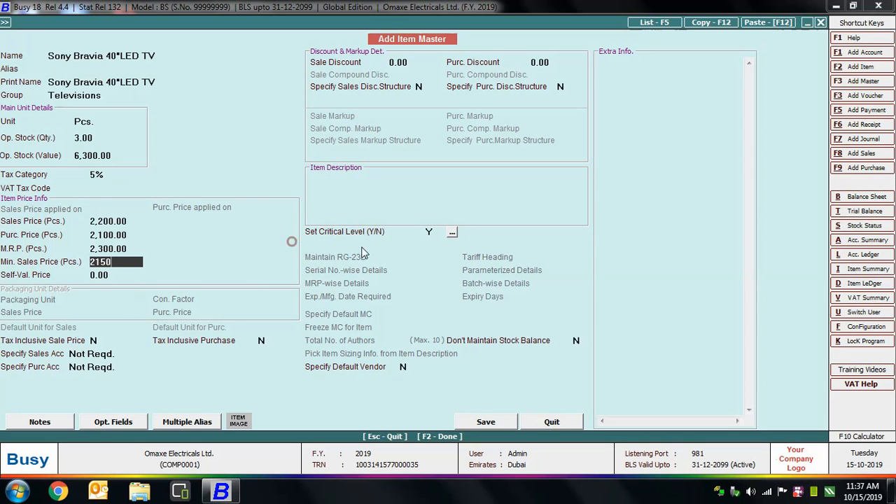
Define the item's critical quantities as minimum 1, reorder 2 and maximum 10.
left_click(427, 232)
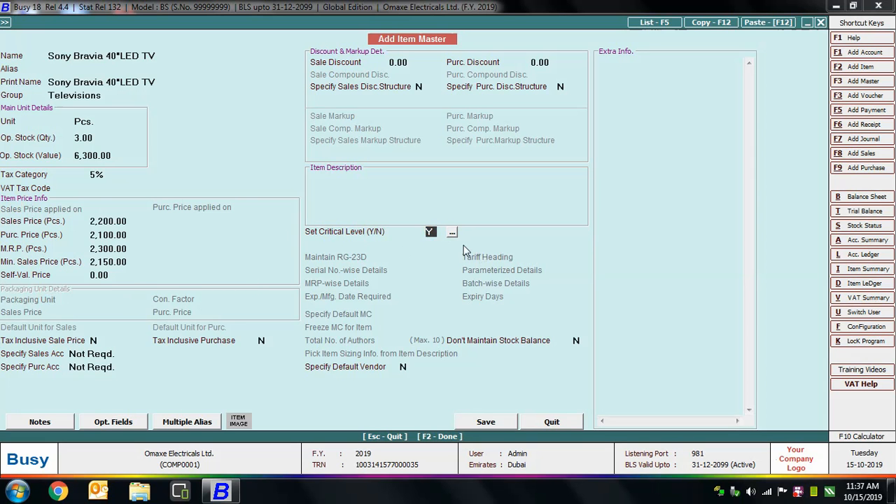
left_click(451, 232)
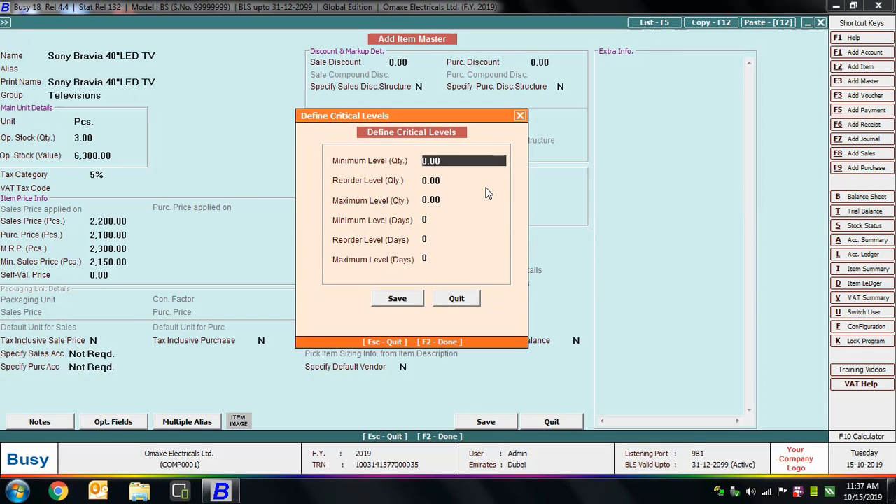
type("1")
key("Return")
type("2")
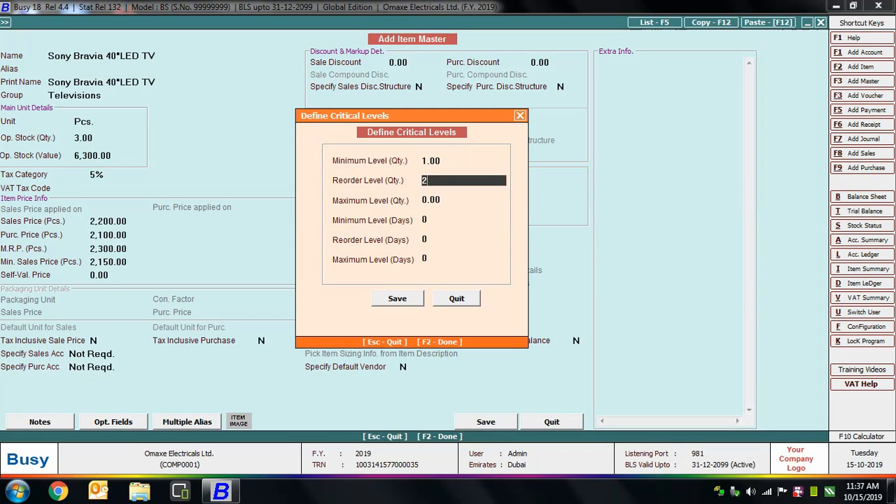
key("Return")
type("10")
key("Return")
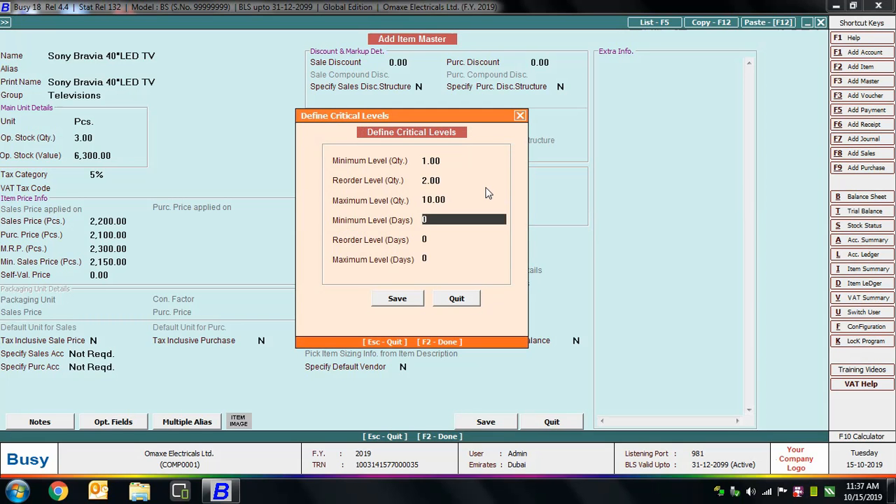
Set the minimum, reorder and maximum levels in days to 10 each and save the critical levels.
type("10")
key("Return")
type("10")
key("Return")
type("10")
key("Return")
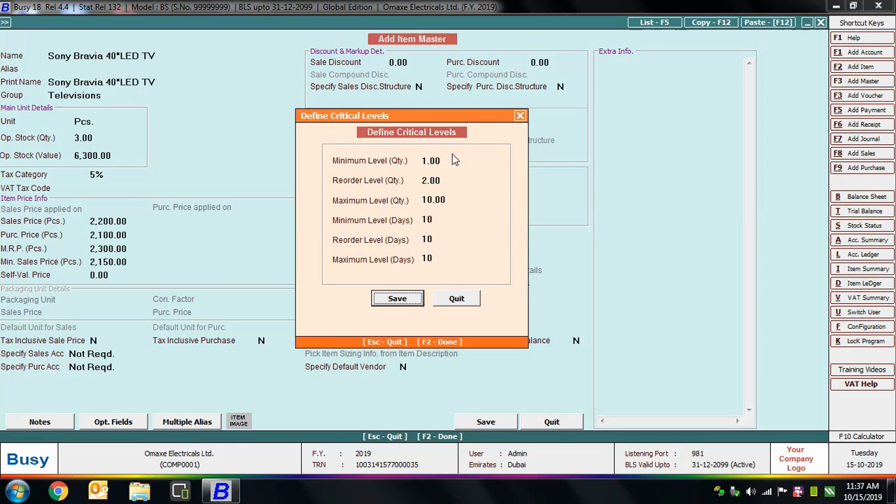
left_click(402, 301)
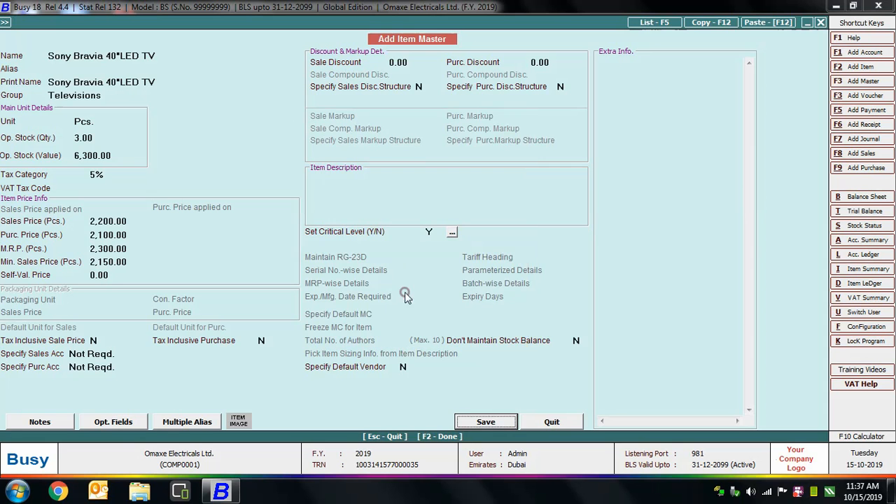
Save the new item and leave the item master form.
left_click(496, 422)
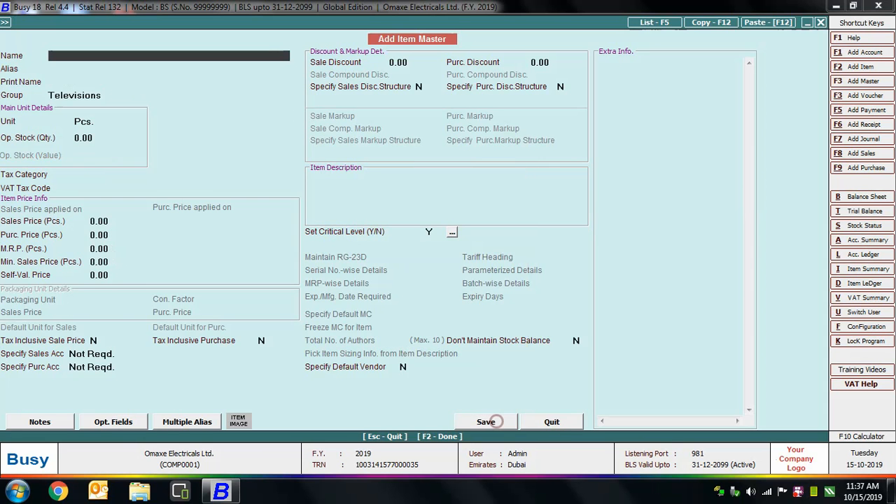
key("Escape")
key("Escape")
key("Escape")
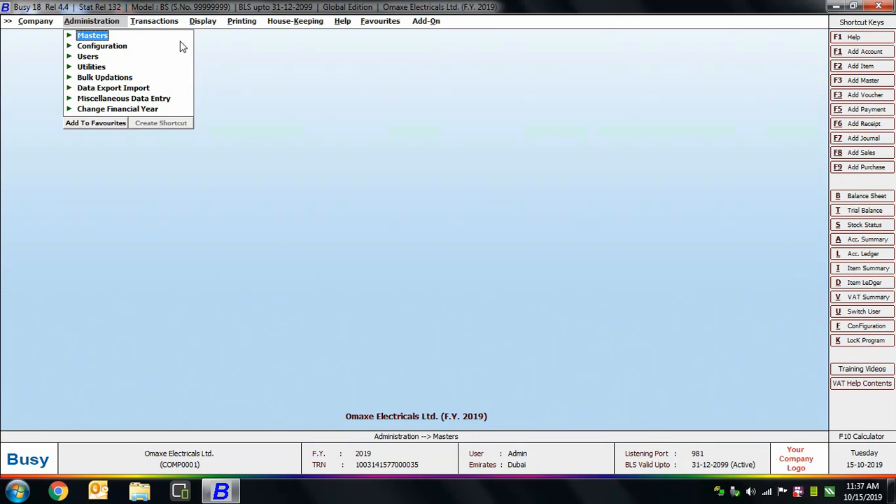
Start a new sales voucher in the Main series dated 01-01-2019 for the party Bright Electricals.
left_click(159, 23)
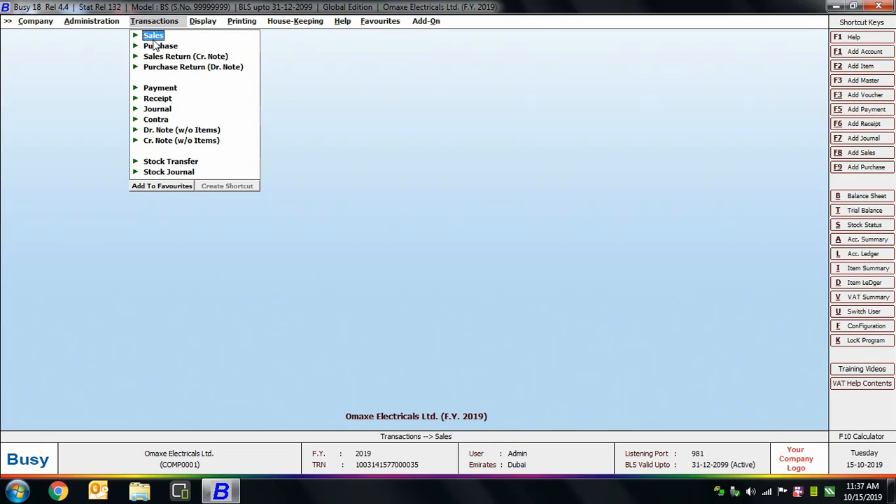
left_click(151, 37)
left_click(175, 46)
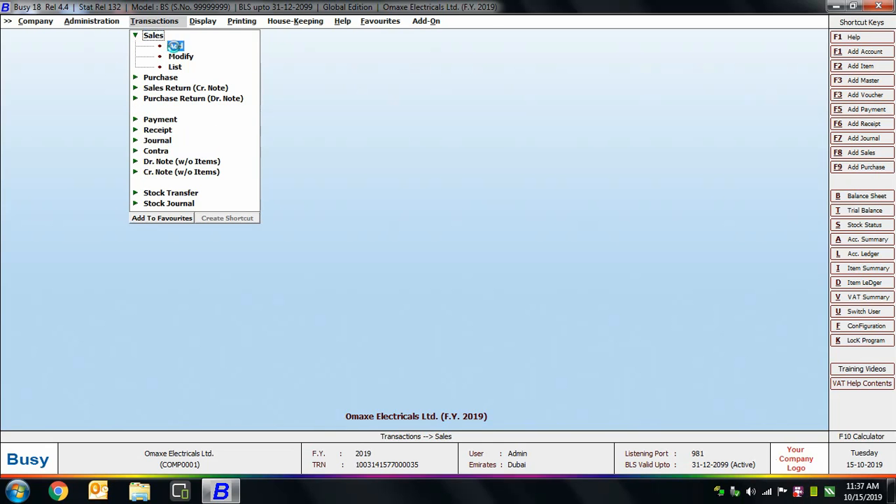
key("Return")
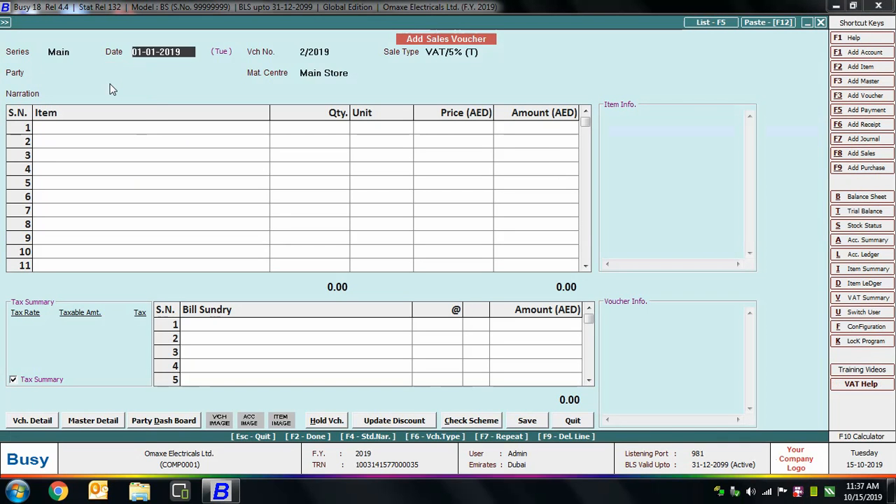
key("Return")
key("Return")
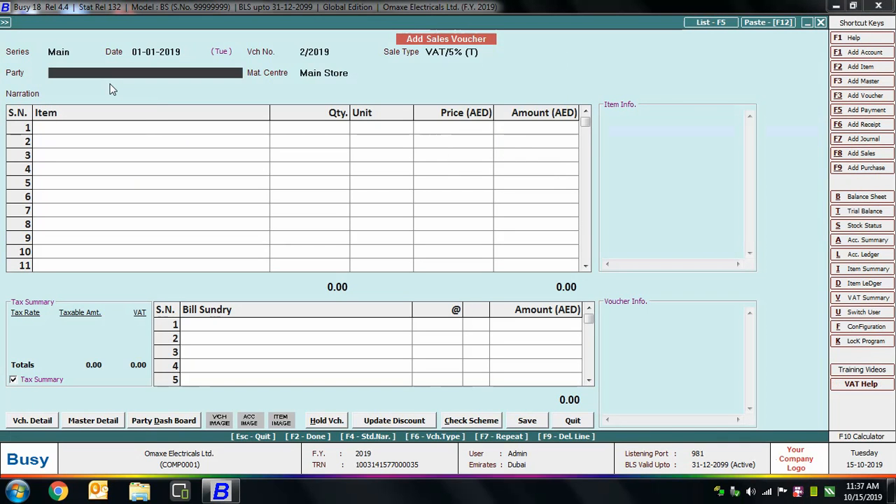
type("br")
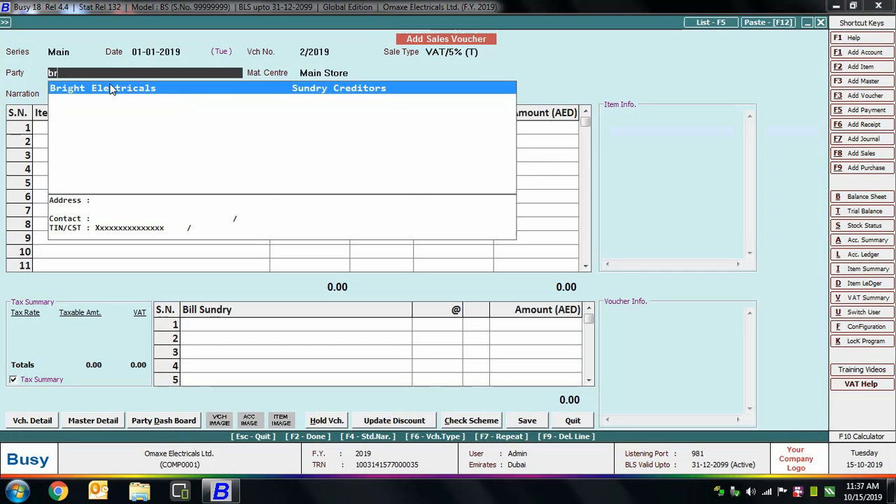
key("Return")
Add Sony Bravia 40"LED TV as the first voucher item, try a quantity of 4, and dismiss the alert.
type("son")
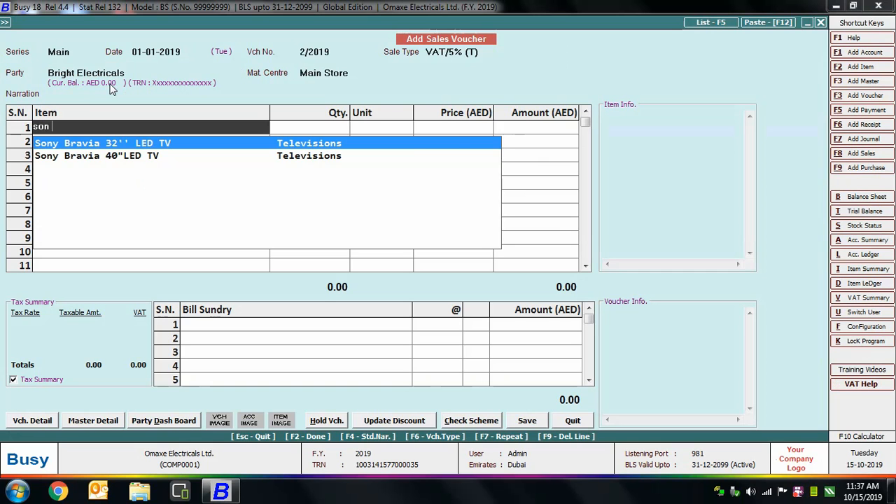
key("Down")
key("Return")
type("4")
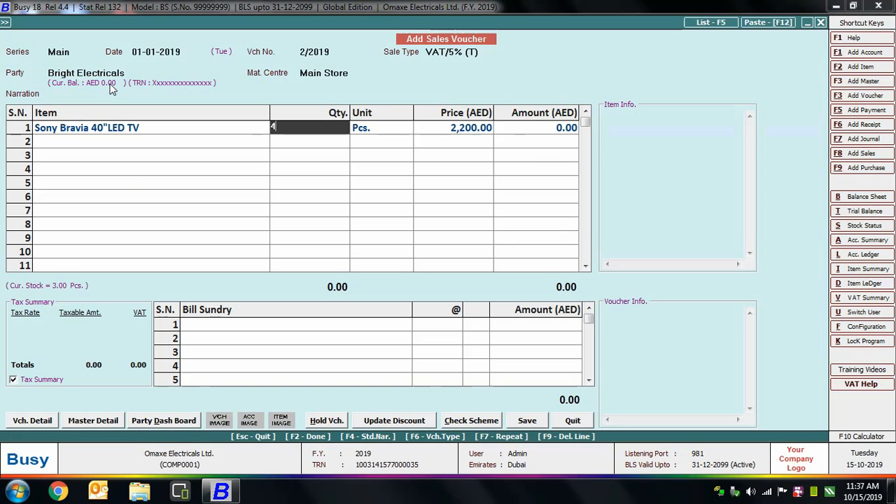
key("Return")
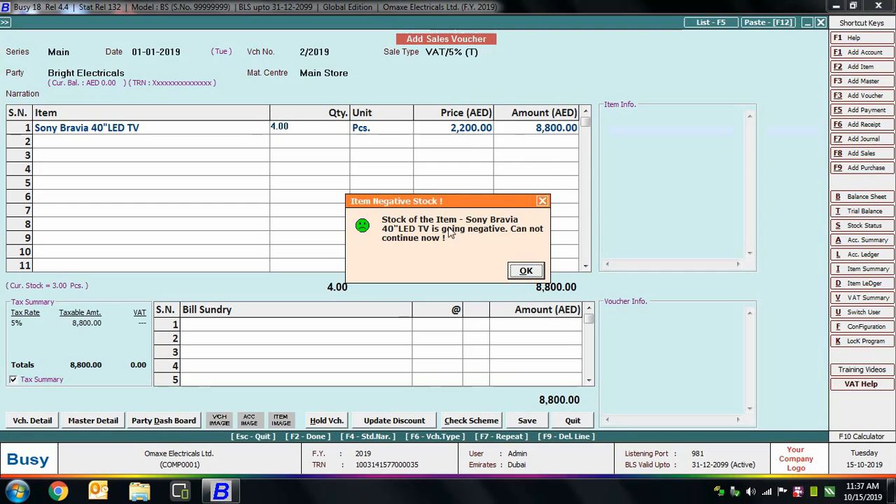
left_click(527, 272)
Set the television's quantity to 1 and its price to 2350, and finish the item list.
type("1")
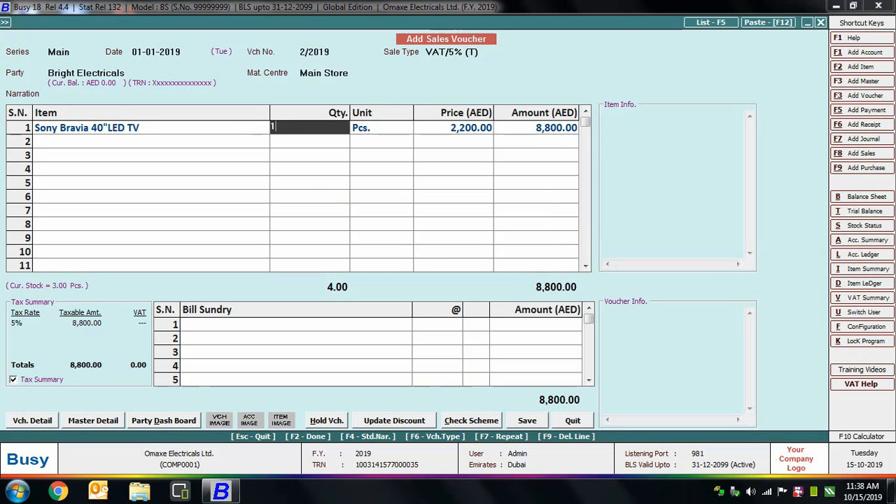
key("Return")
type("2350")
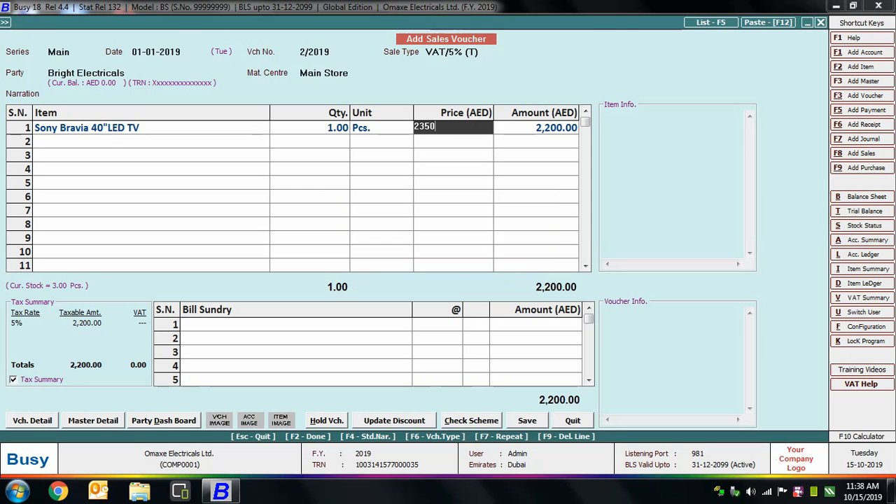
key("Return")
Add the 5% VAT bill sundry, try to save the sales voucher, and dismiss the alert.
key("Return")
key("Return")
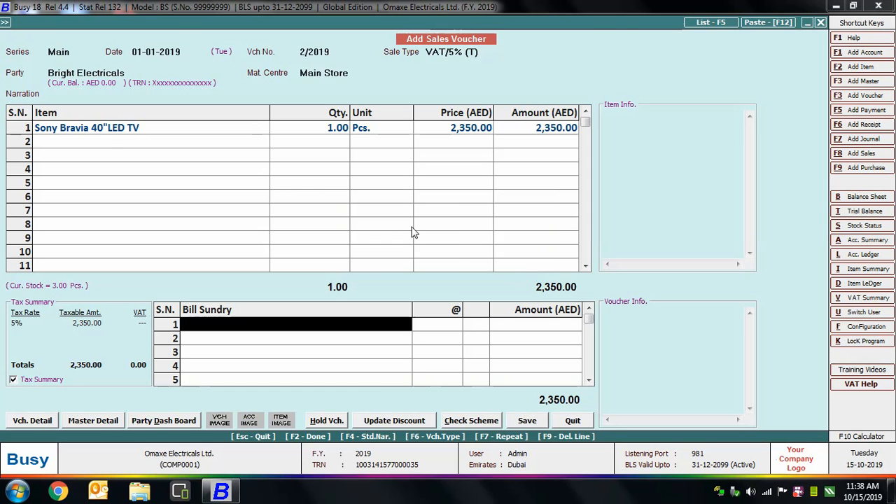
type("vat")
key("Return")
key("Return")
key("Return")
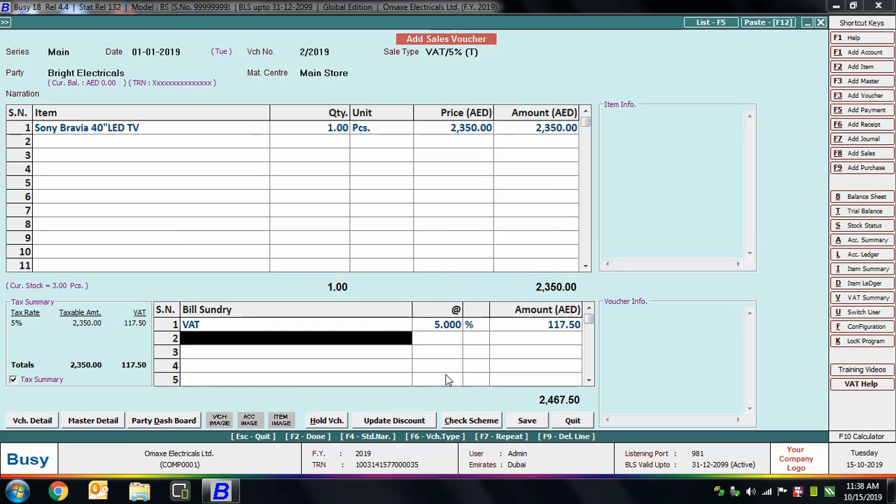
left_click(526, 420)
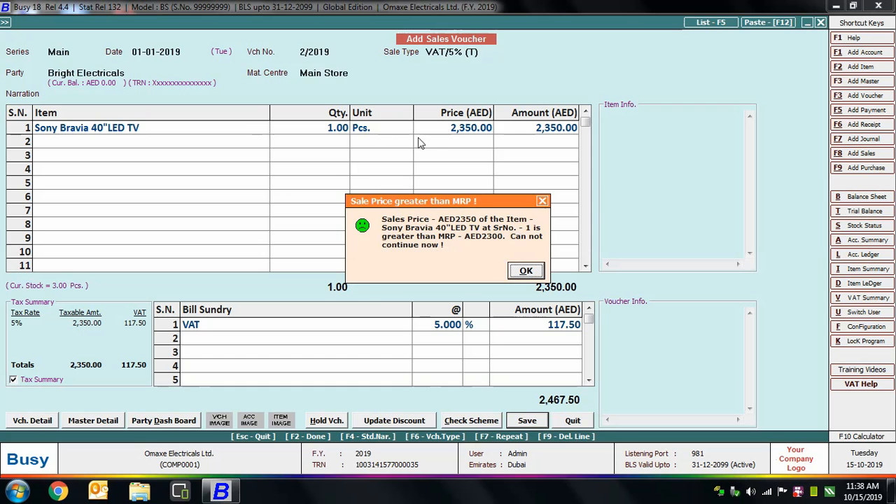
left_click(527, 272)
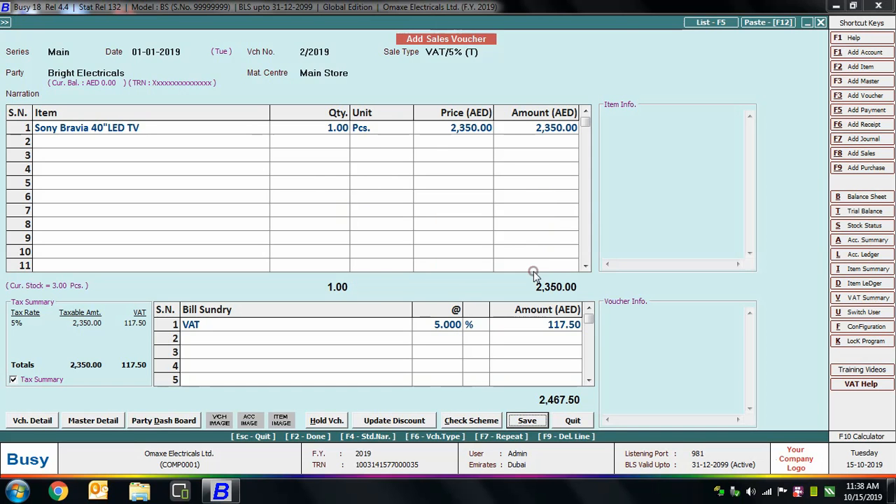
Set the television's price to 2250, save the sales voucher without printing the invoice, and leave voucher entry.
left_click(464, 130)
type("2250")
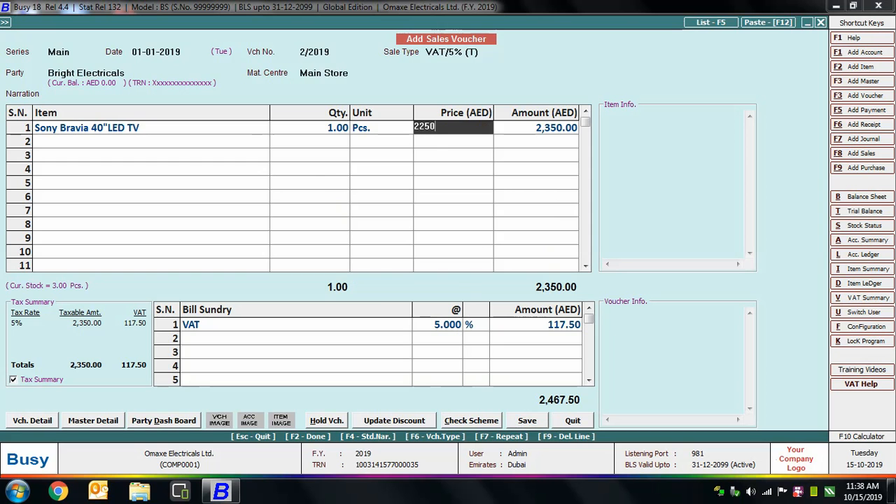
key("Return")
left_click(532, 420)
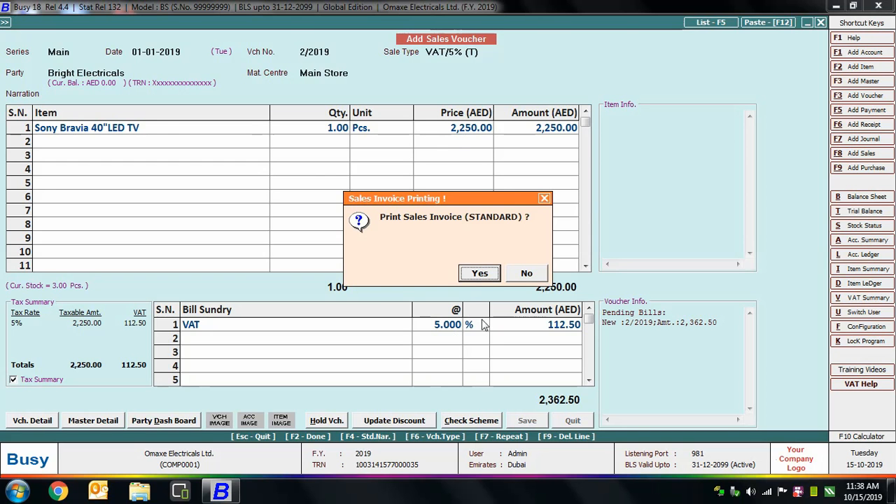
left_click(528, 274)
key("Escape")
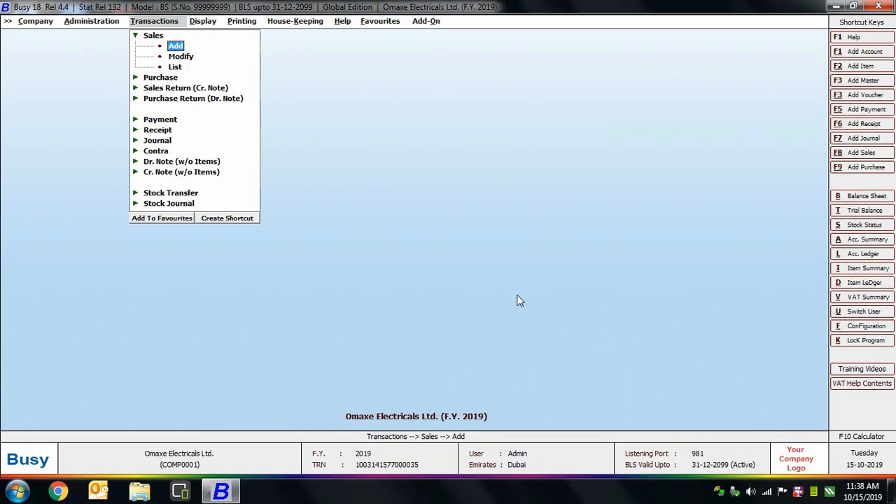
key("Escape")
key("Escape")
Enable Treat "Dont Allow" as "Warning Only" for Superuser in the Warning Alarms configuration and save it.
left_click(95, 21)
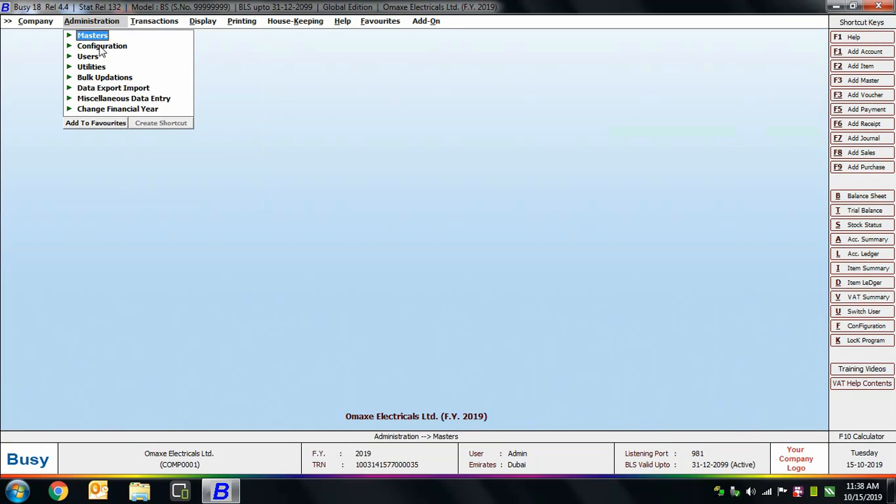
left_click(100, 47)
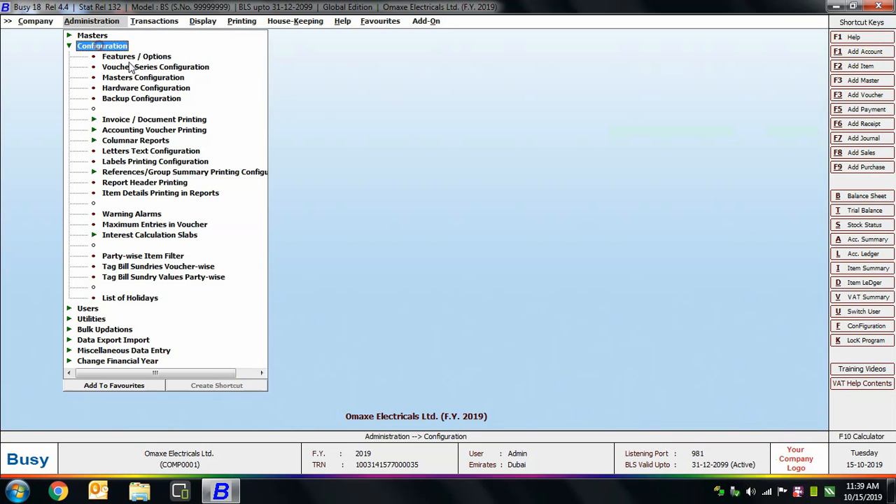
left_click(122, 212)
left_click(16, 424)
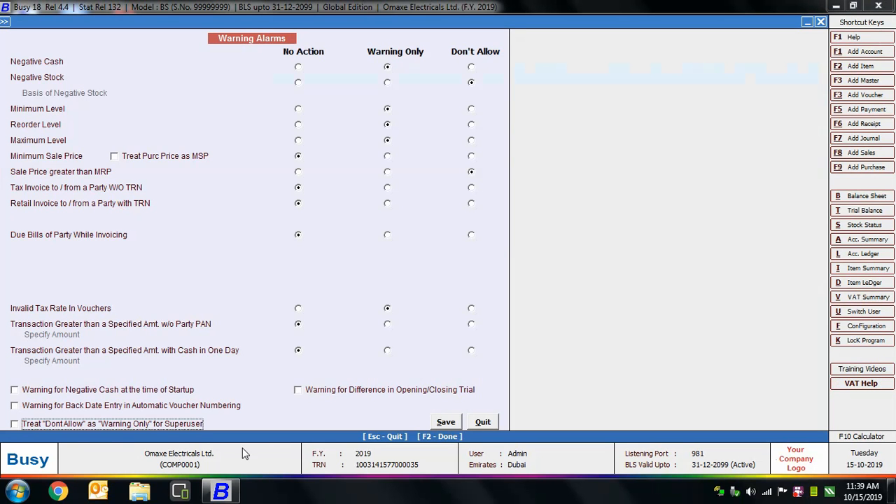
left_click(88, 424)
left_click(446, 423)
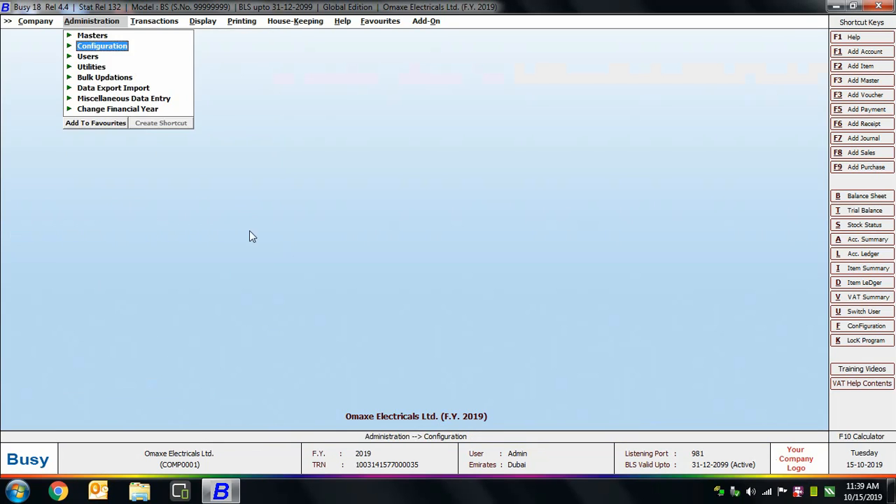
key("Escape")
Start another sales voucher in the Main series dated 01-01-2019 for Bright Electricals, leaving the narration empty.
left_click(154, 21)
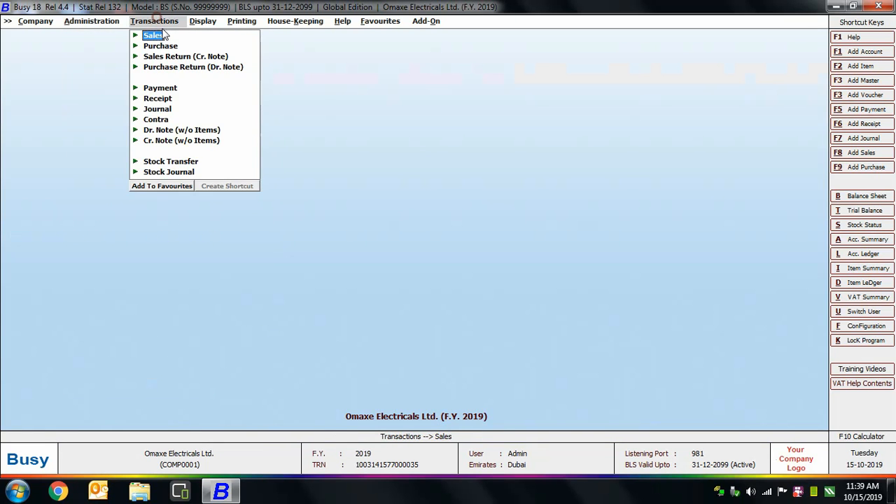
left_click(154, 35)
left_click(178, 45)
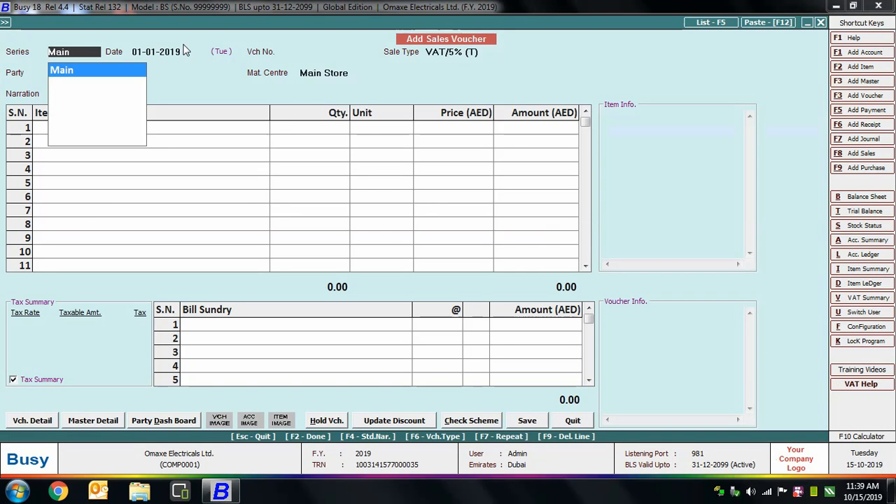
key("Return")
key("Down")
key("Return")
key("Return")
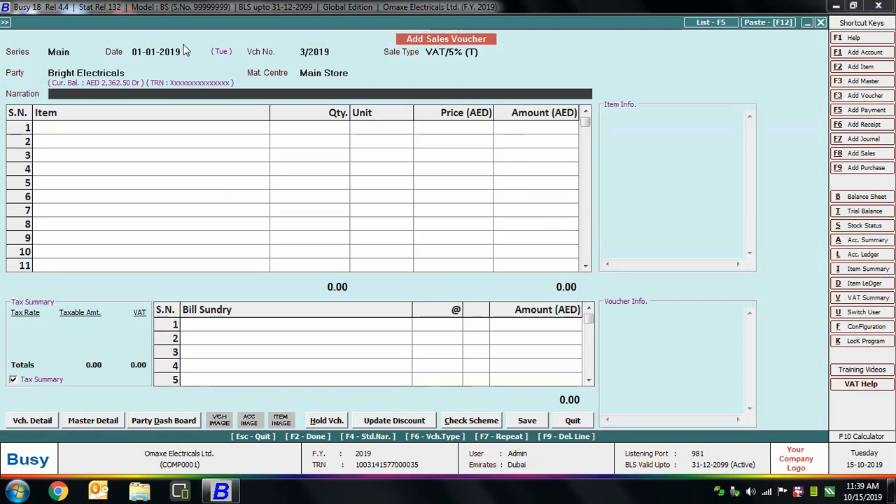
key("Return")
Add Sony Bravia 40"LED TV as the first item, try a quantity of 3, and decline to continue with negative stock.
type("sony")
key("Down")
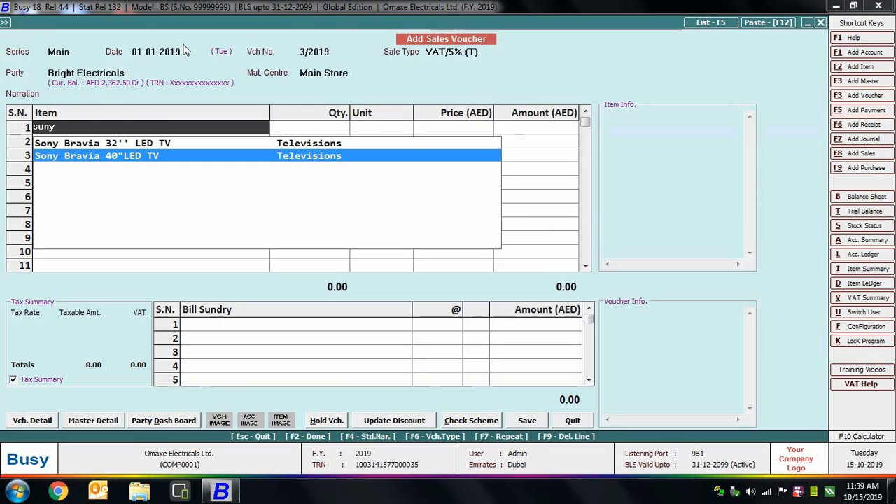
key("Return")
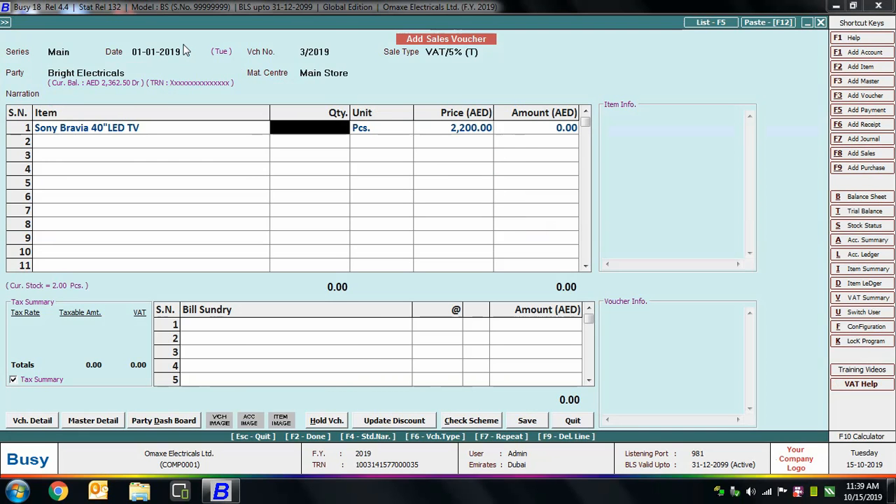
type("3")
key("Return")
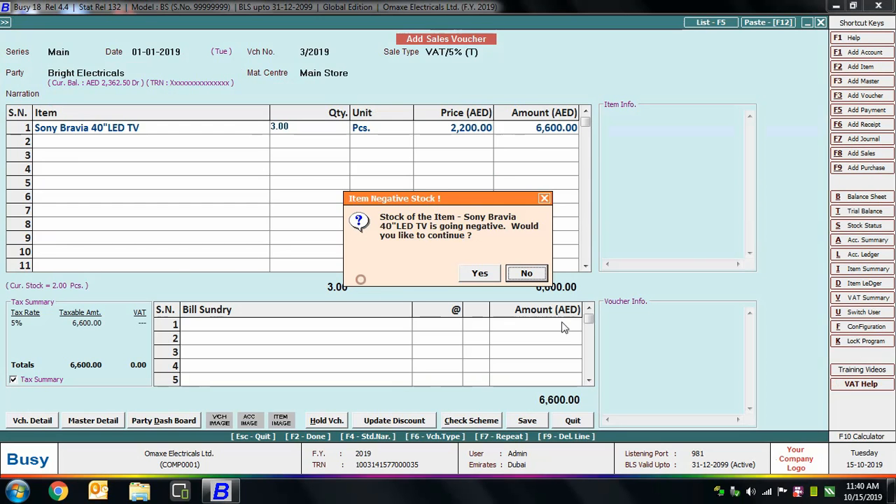
key("Left")
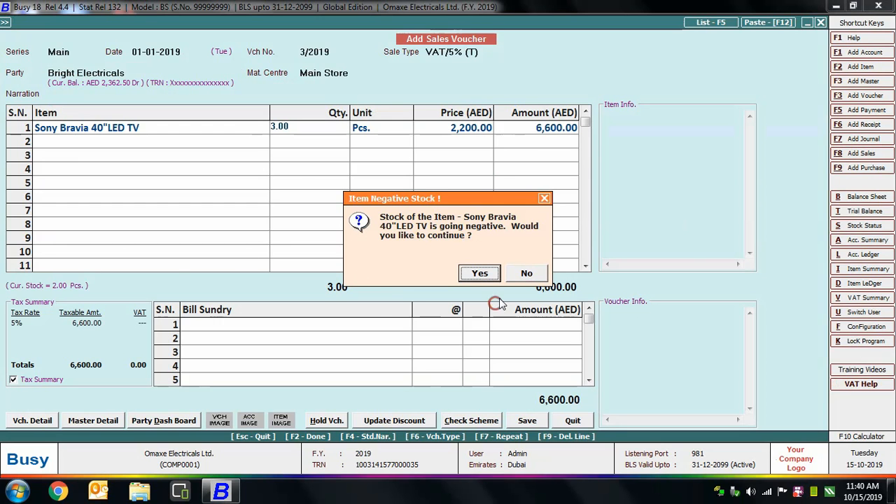
left_click(524, 273)
Set the television's quantity to 1, keep the default price, and finish the item list.
type("1")
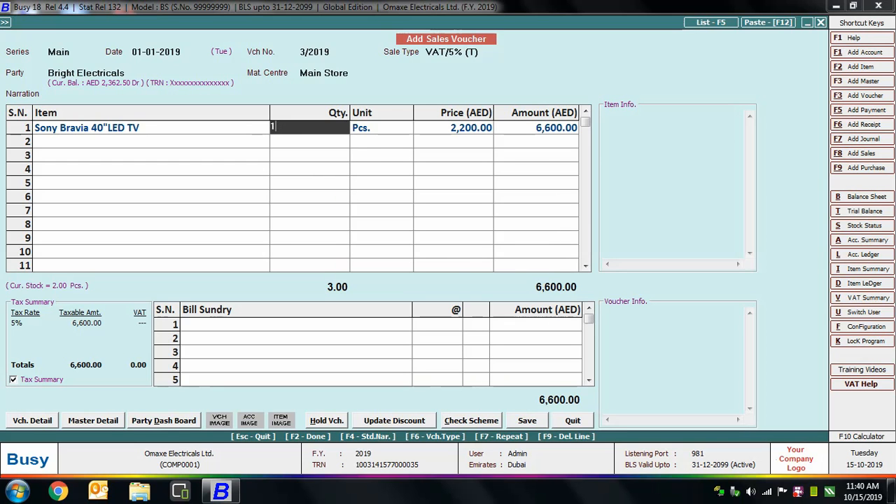
key("Return")
key("Return")
key("Return")
key("Return")
key("Return")
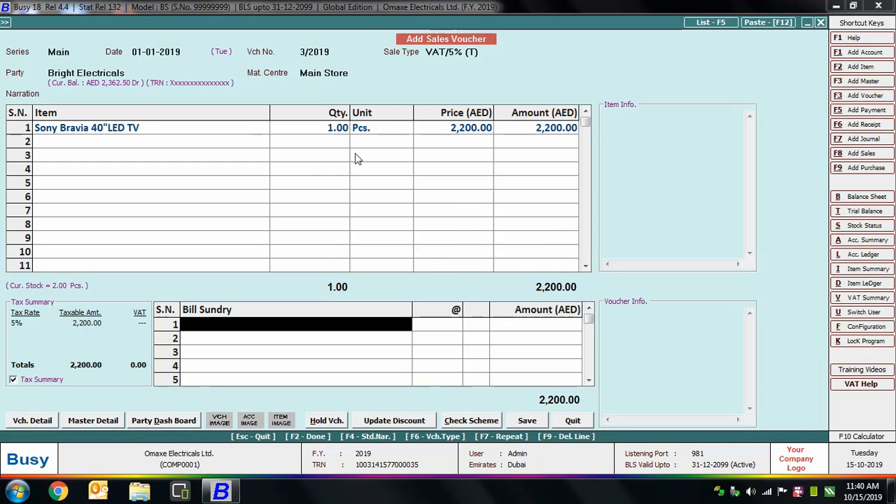
Add the VAT bill sundry and save the sales voucher, accepting the reorder level alert and declining invoice printing.
type("vat")
key("Return")
key("F2")
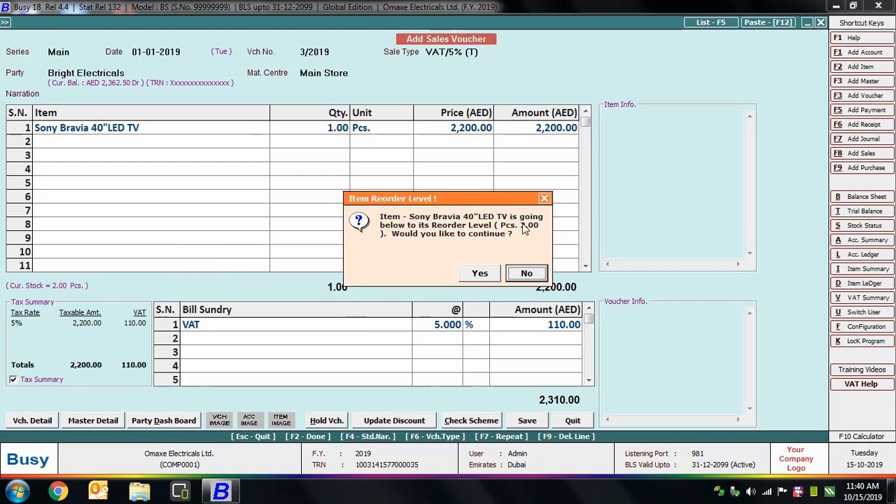
left_click(480, 275)
left_click(481, 273)
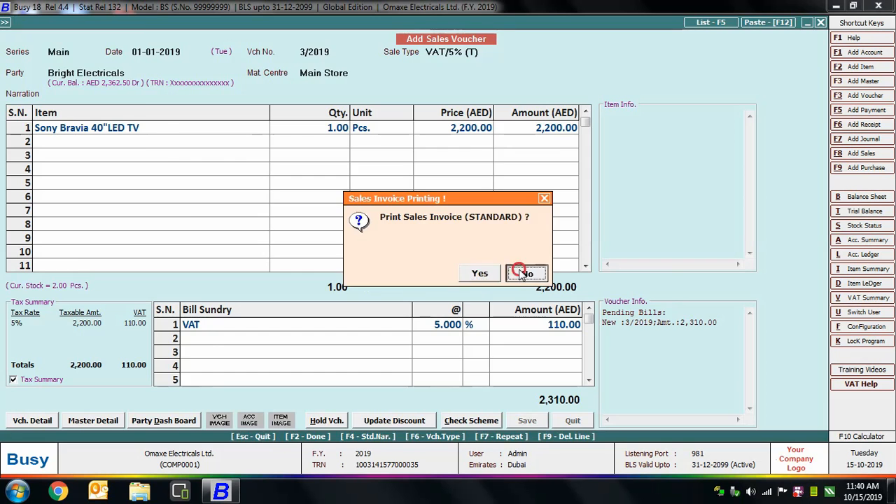
left_click(523, 273)
key("Escape")
Start a new payment voucher in the Main series dated 01-01-2019 with a debit entry in the first row.
left_click(159, 87)
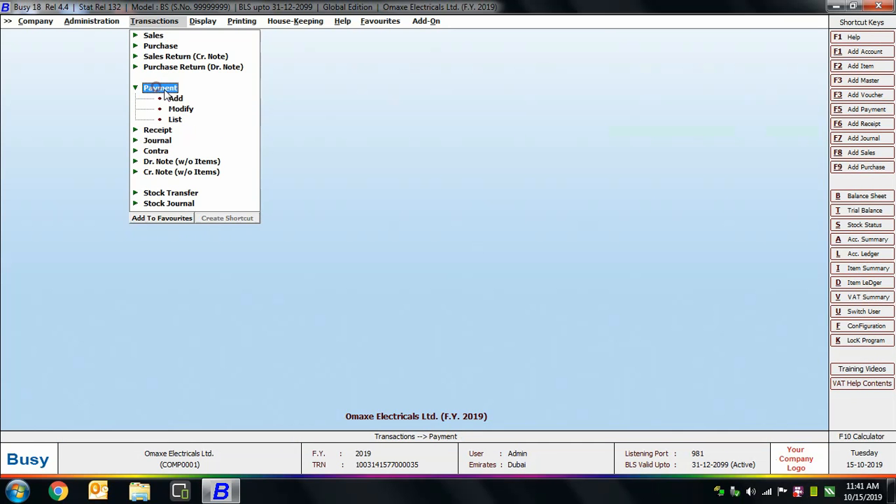
left_click(172, 98)
key("Return")
key("Return")
key("Return")
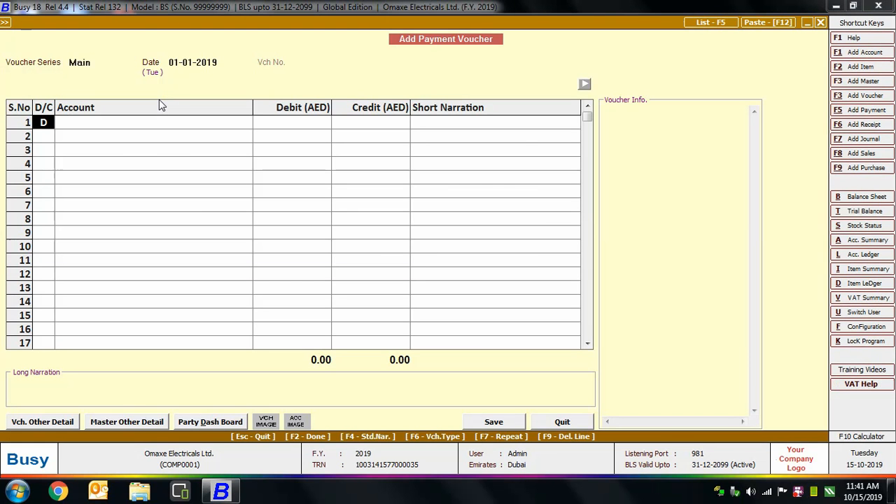
Debit Water & Electricity Expenses with 450 in the first row, leaving its short narration empty.
type("wa")
key("Return")
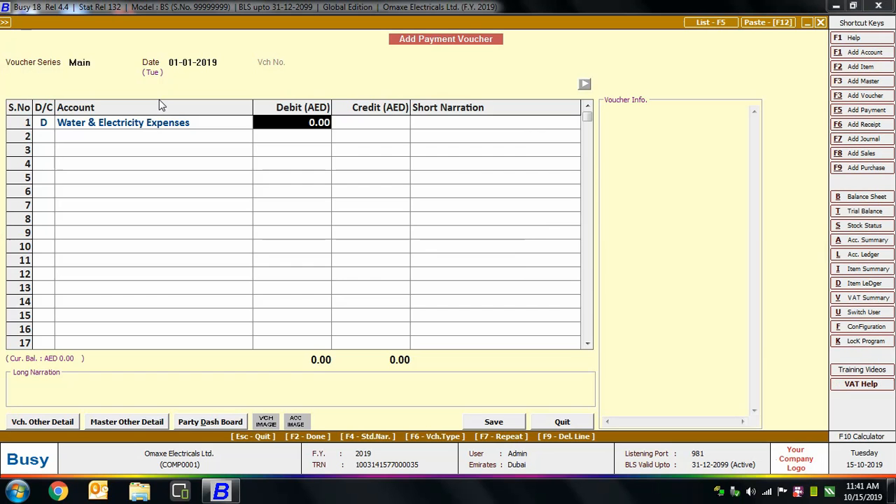
type("450")
key("Return")
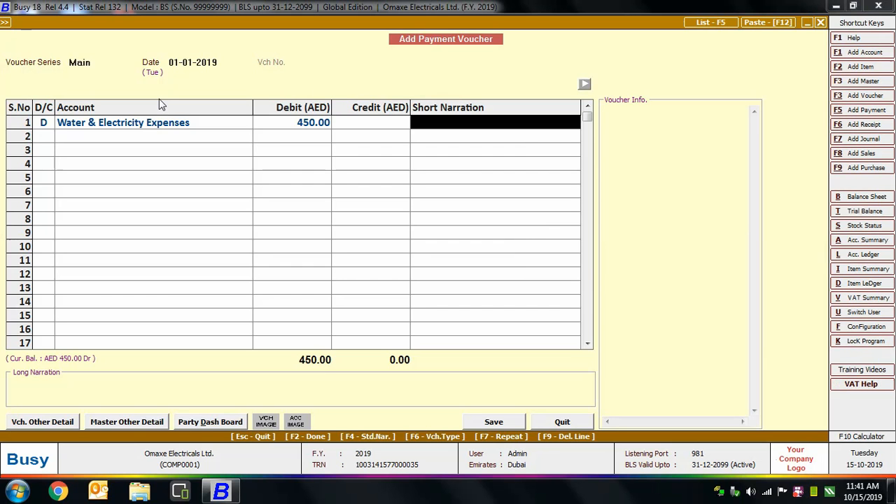
key("Return")
Credit Cash with 450 in the second row, save the payment voucher despite the negative cash alert, and leave voucher entry.
key("Return")
type("cash")
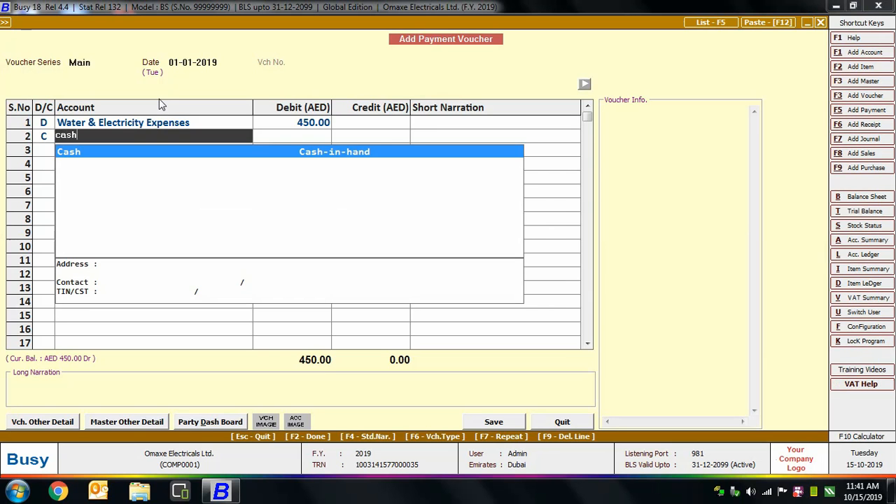
key("Return")
key("Return")
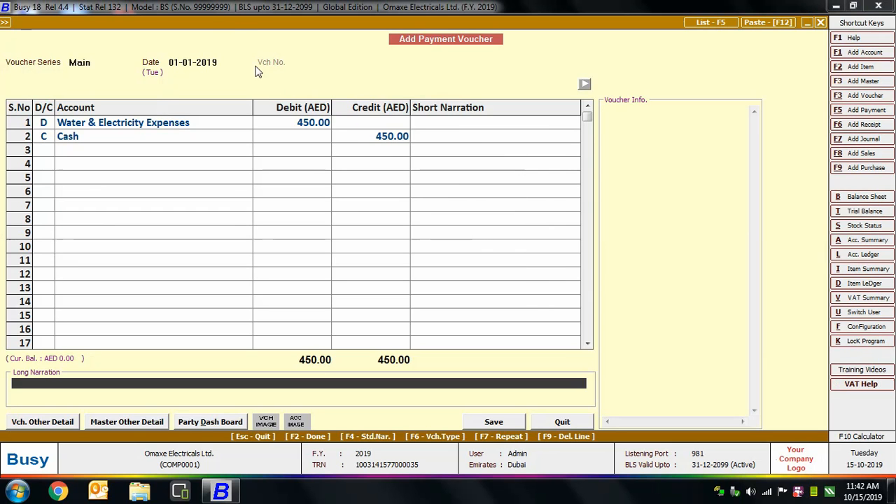
key("Return")
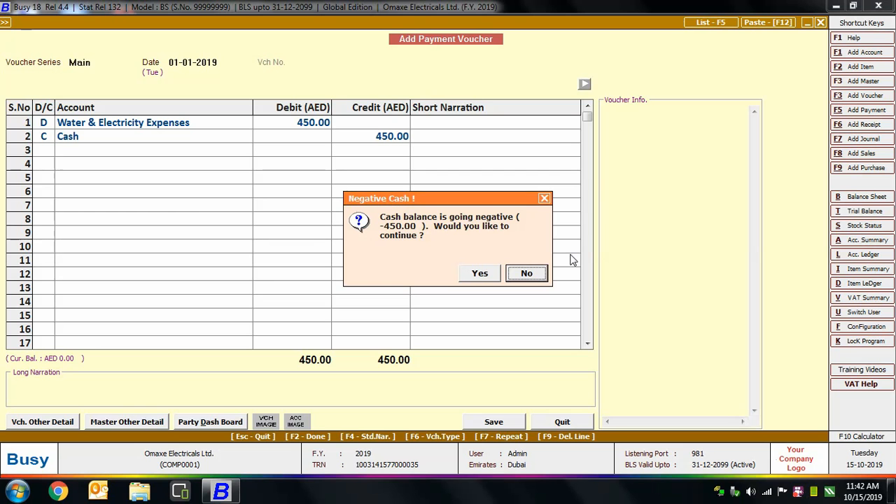
left_click(480, 273)
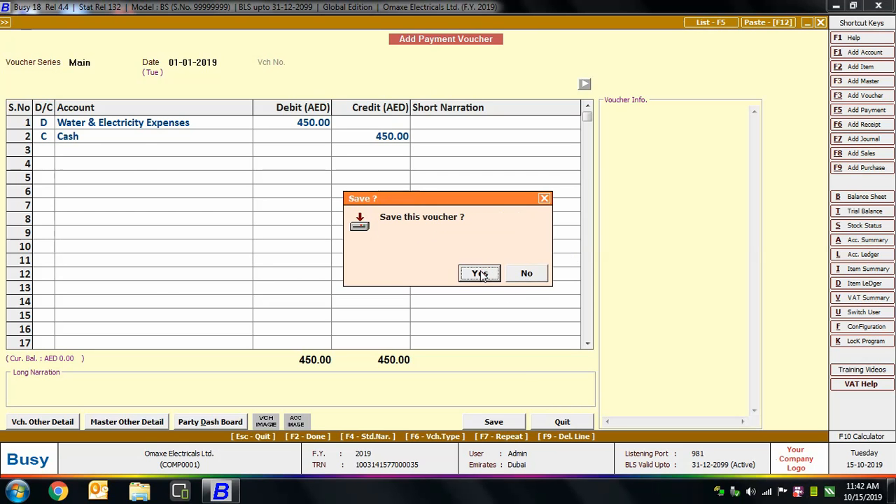
left_click(480, 274)
key("Escape")
key("Escape")
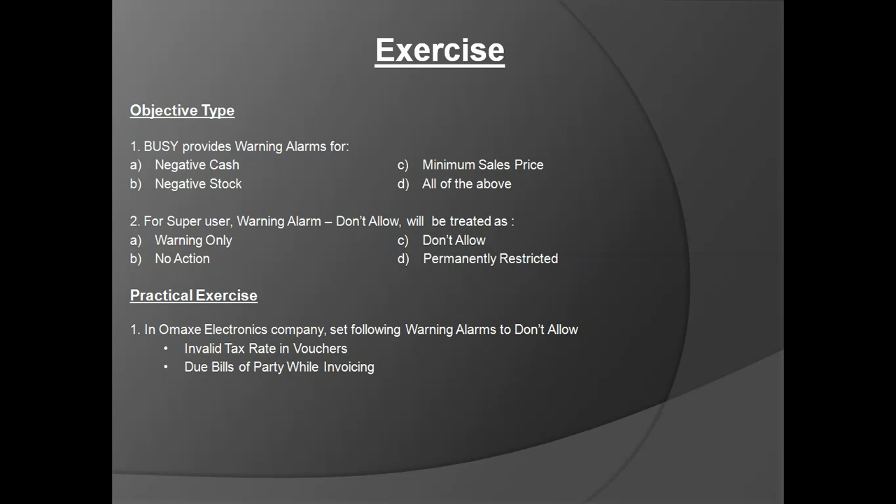
key("Right")
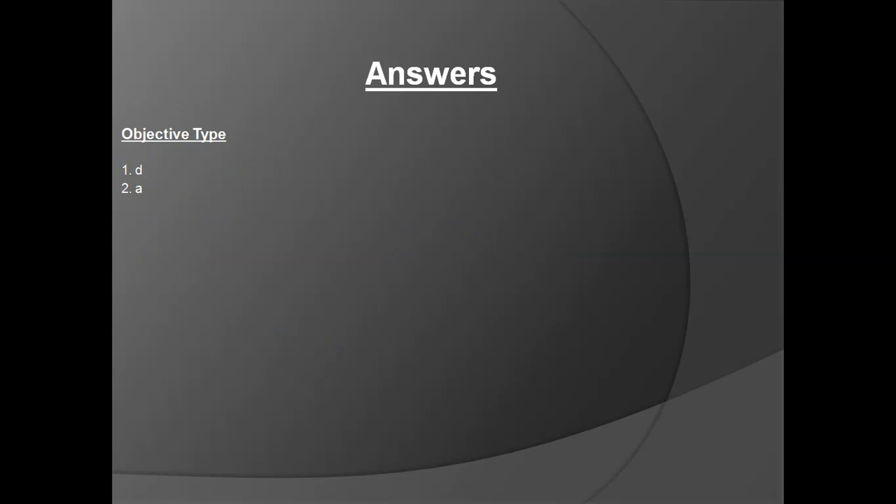